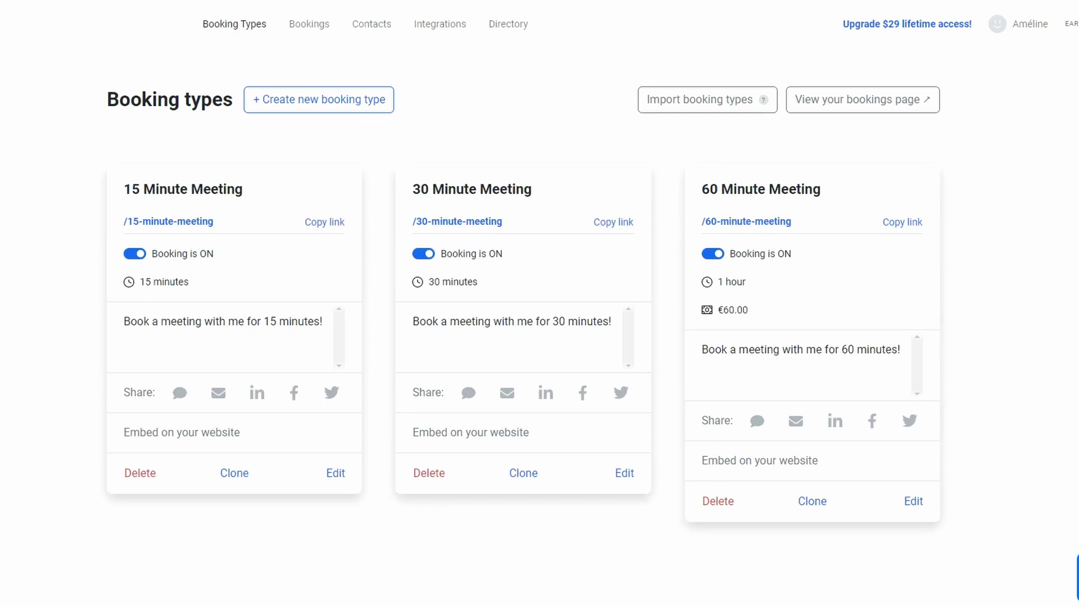
Connect a Google account to the calendar integrations, choosing the second account offered at sign-in.
click(446, 25)
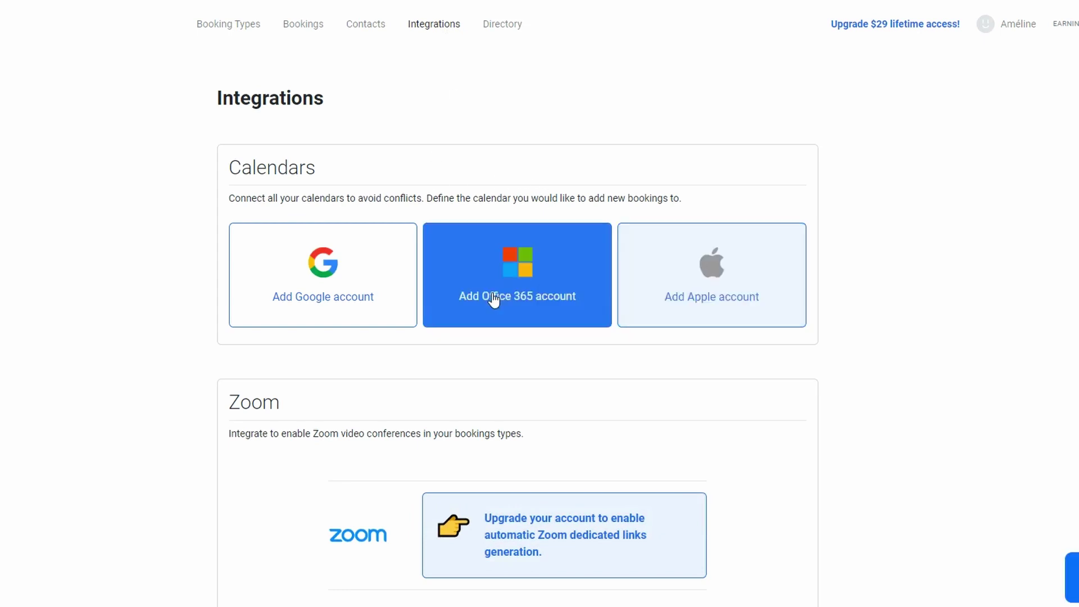
click(382, 295)
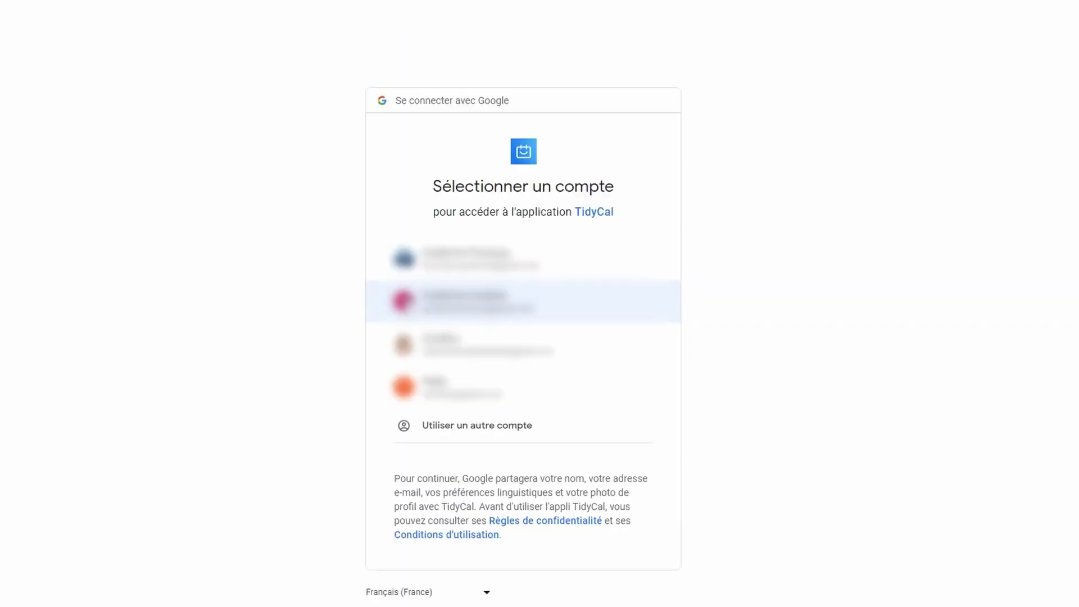
click(384, 297)
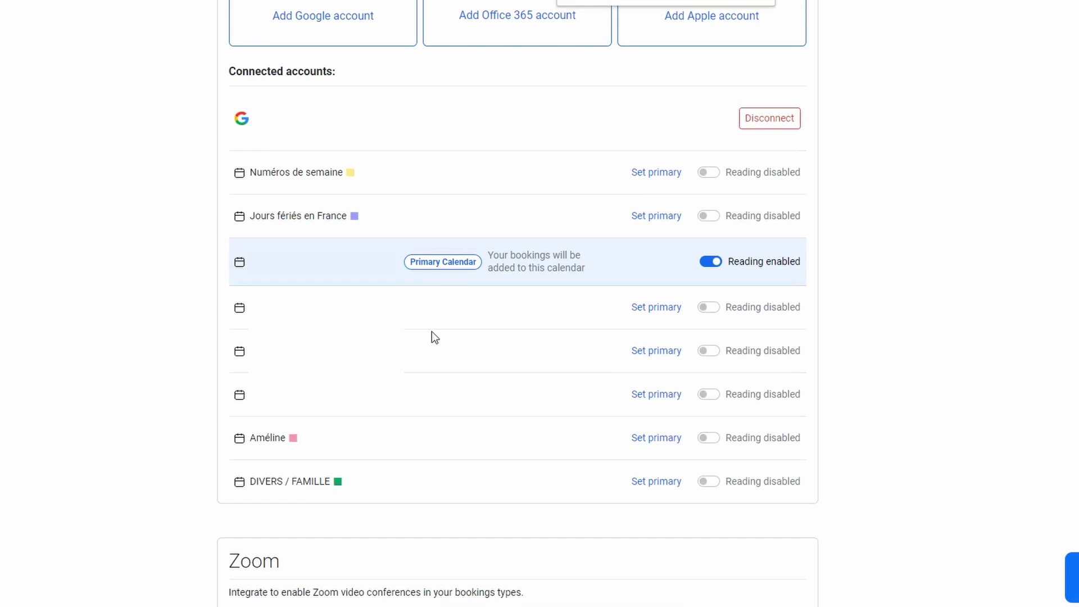
Make the calendar just below the current primary one the new primary calendar, and switch reading from the former primary to it.
click(652, 312)
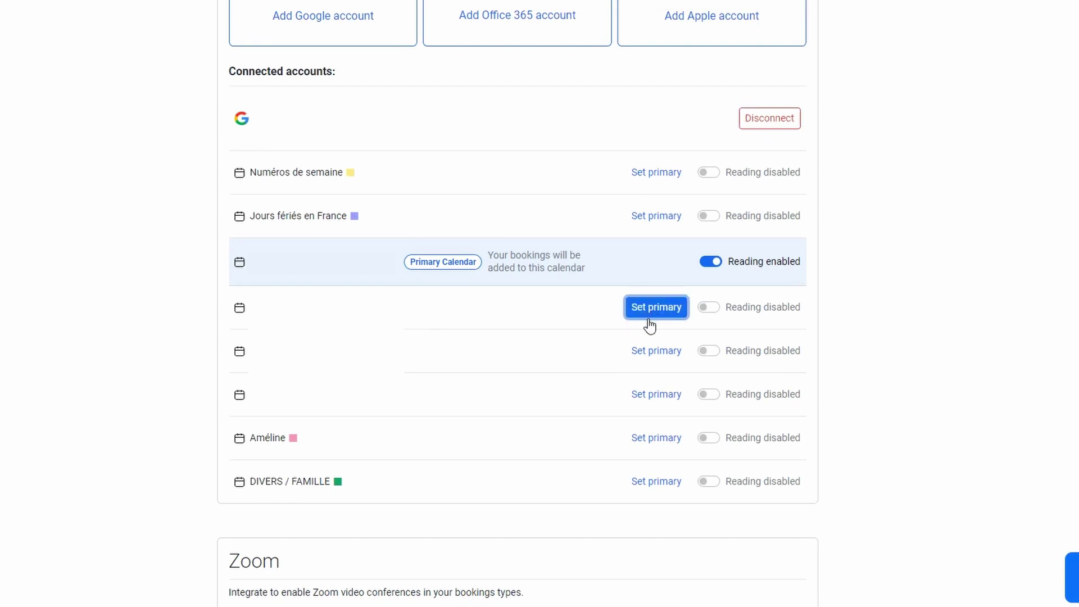
scroll(691, 331, up, 1)
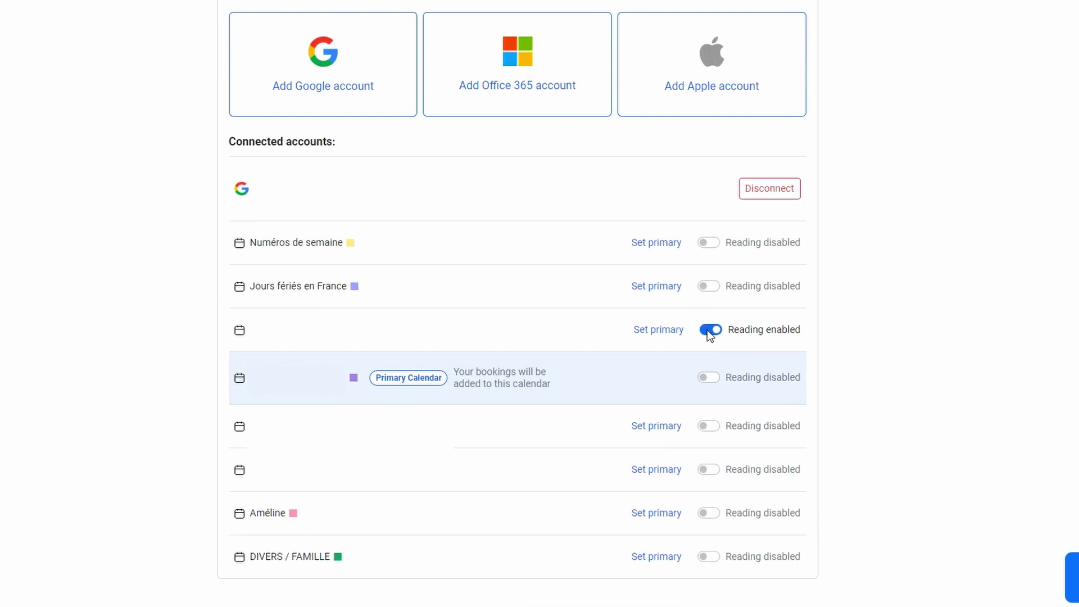
click(708, 330)
click(712, 378)
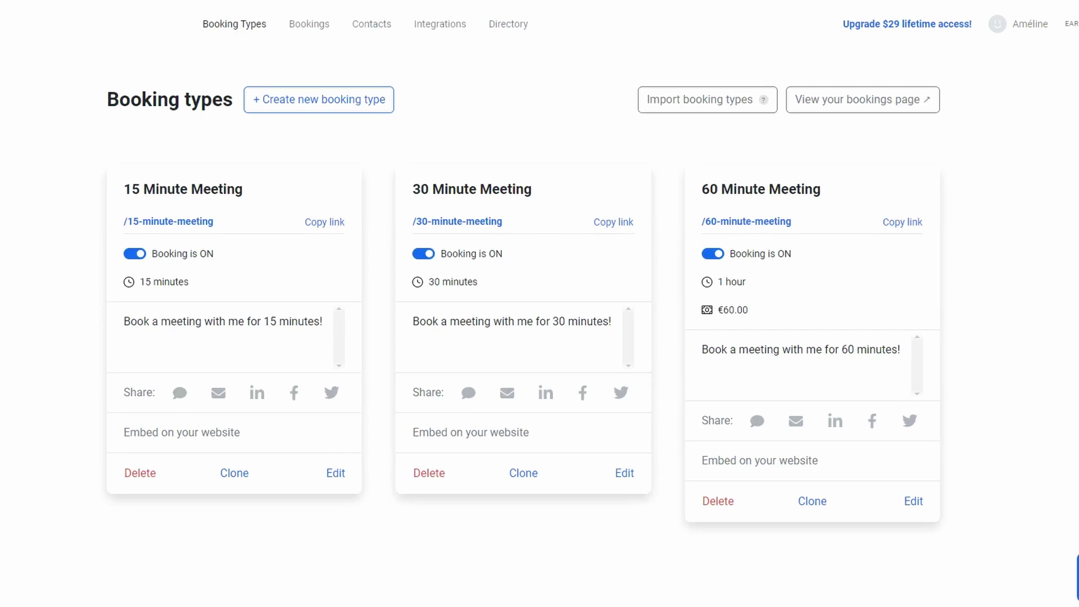
In the account settings, set the timezone to Europe/Paris and the time format to 24 hour.
click(1024, 29)
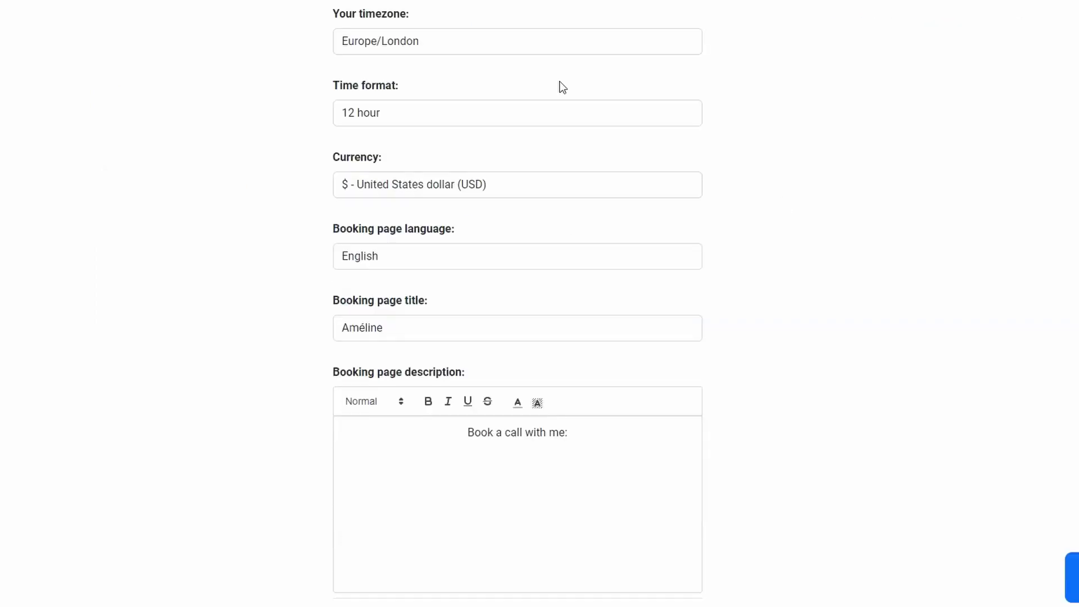
click(504, 46)
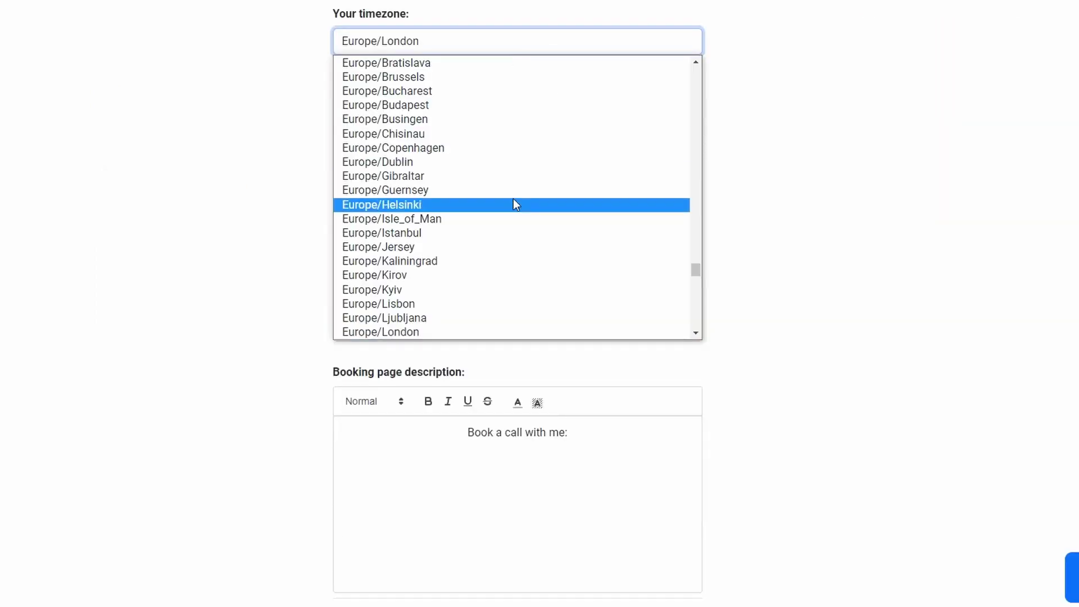
scroll(480, 216, down, 5)
click(482, 179)
click(443, 118)
click(443, 148)
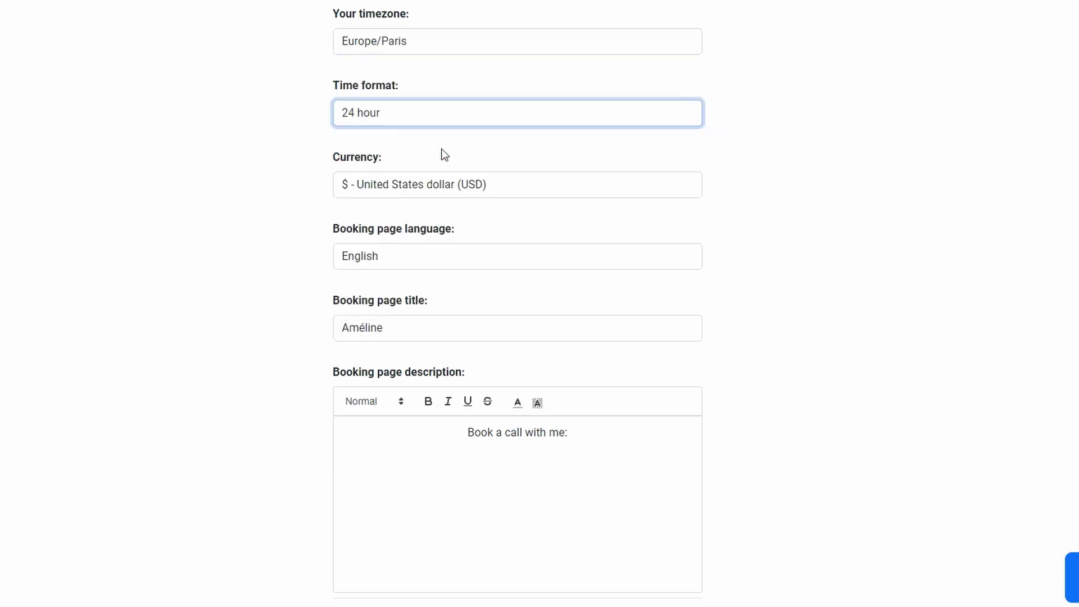
Set the currency to € - Euro (EUR) and select the booking page language.
click(497, 183)
click(500, 233)
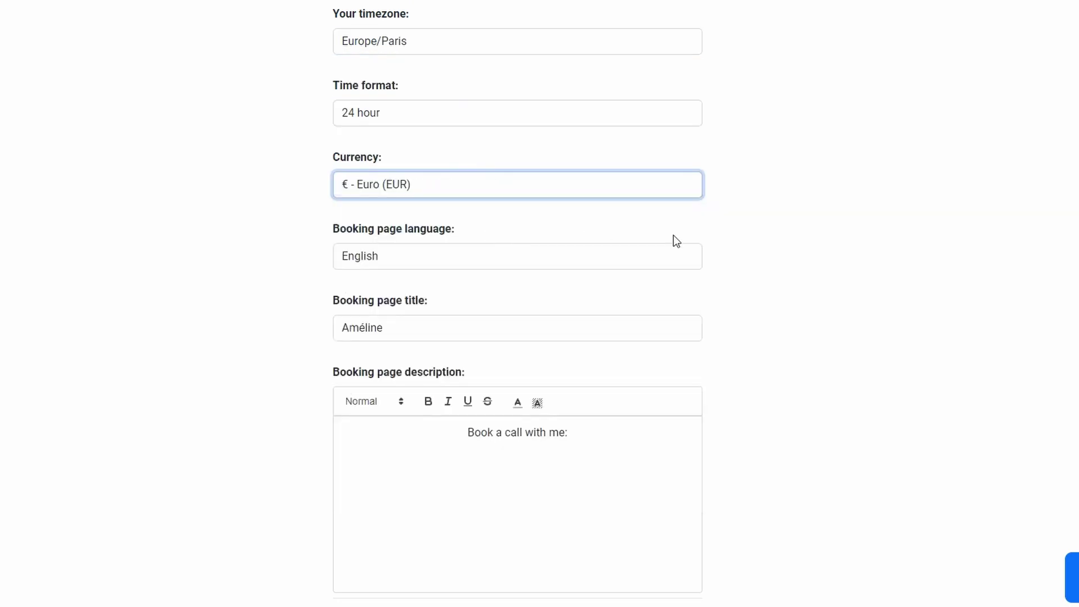
click(628, 255)
click(508, 447)
Change the booking page theme color to a dark teal green, RGB 17, 120, 100.
scroll(806, 344, down, 5)
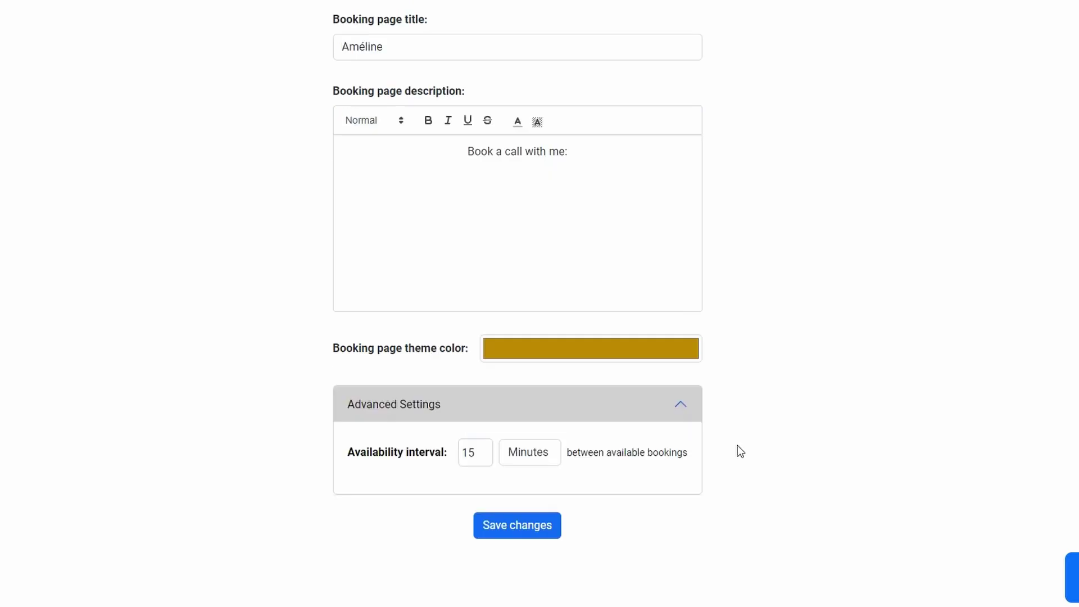
click(600, 351)
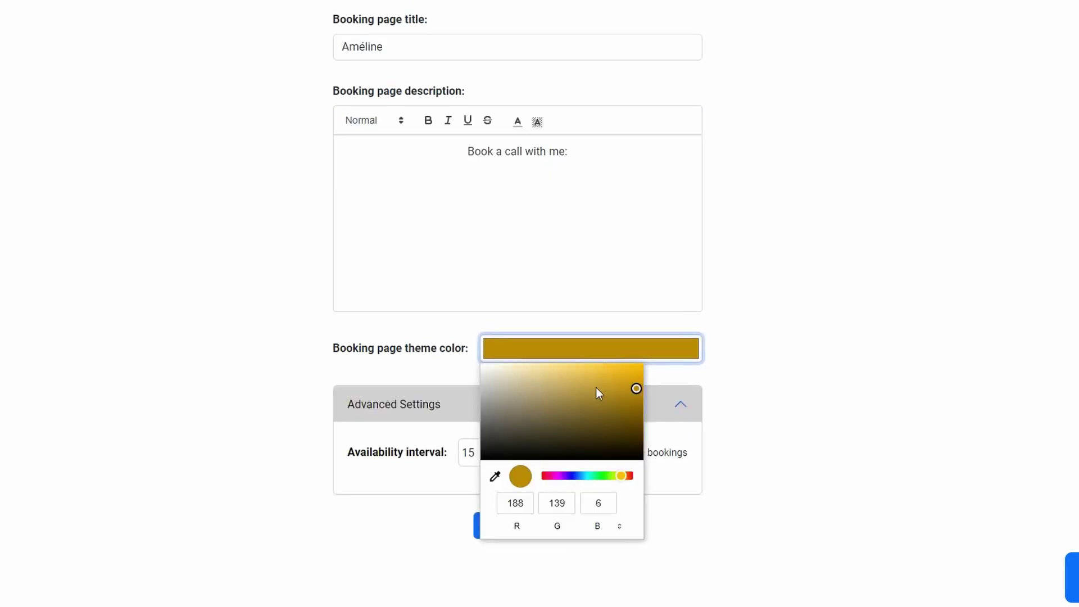
click(590, 476)
click(618, 413)
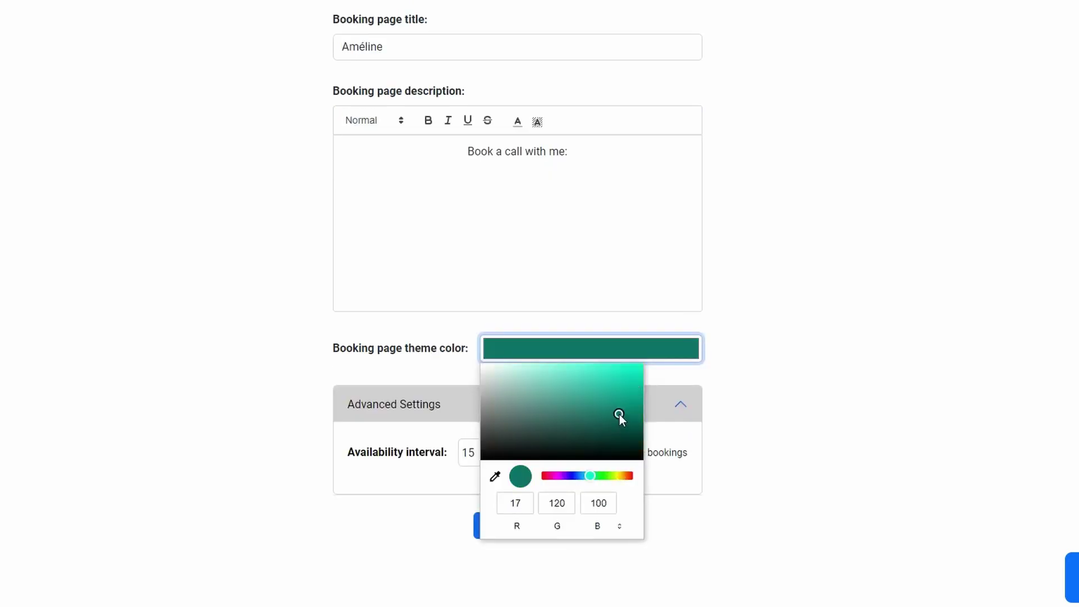
click(766, 382)
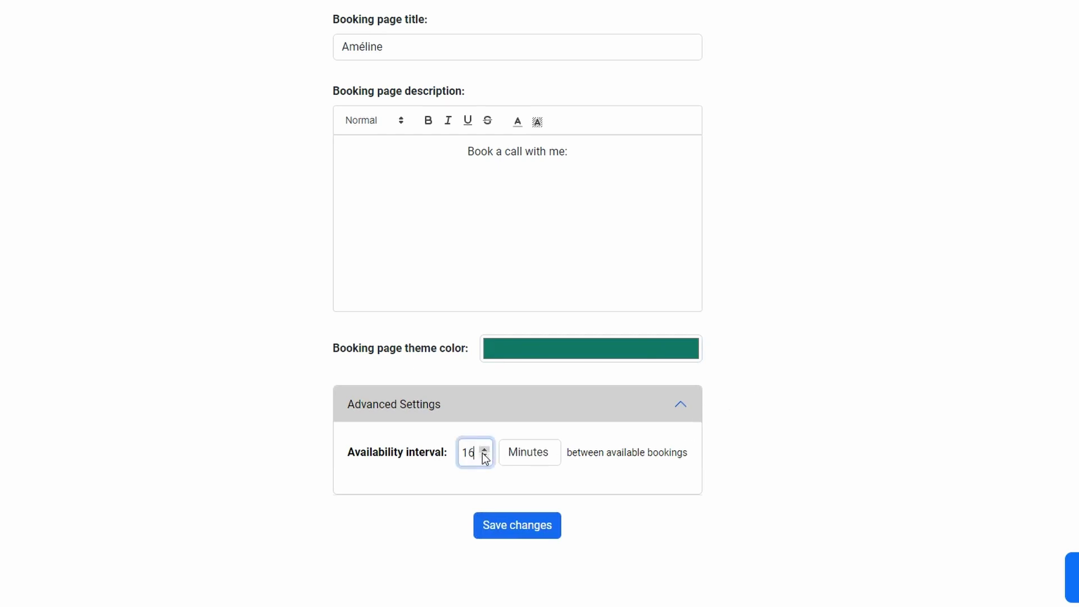
Set the availability interval to 30 minutes between available bookings and save the account settings.
drag(473, 453, 408, 456)
text(30)
click(536, 535)
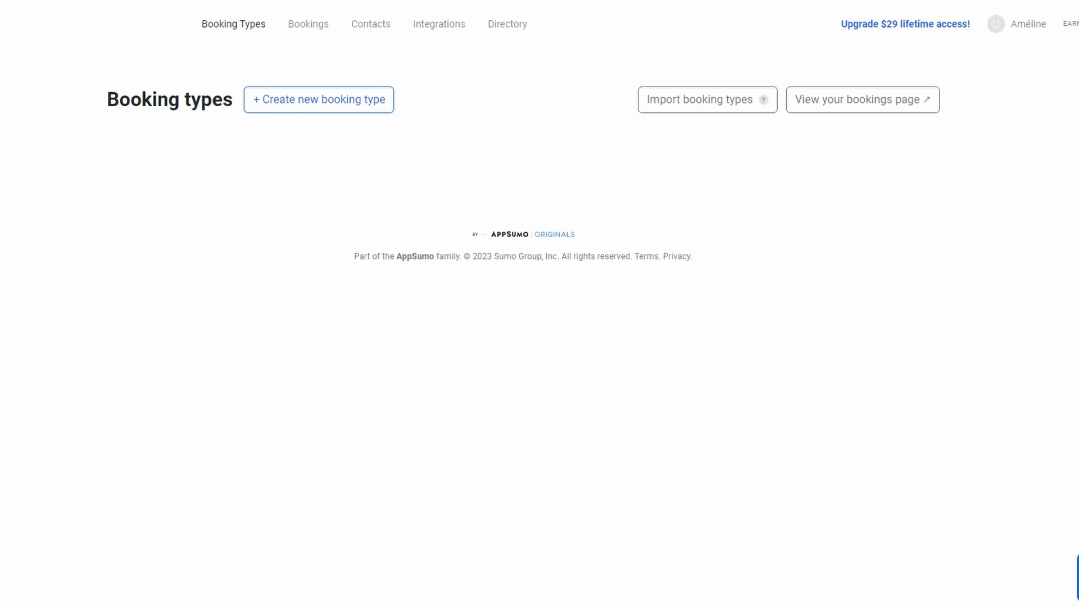
Create a new booking type titled "appel découverte" with the URL ending appel-decouverte-123.
click(299, 114)
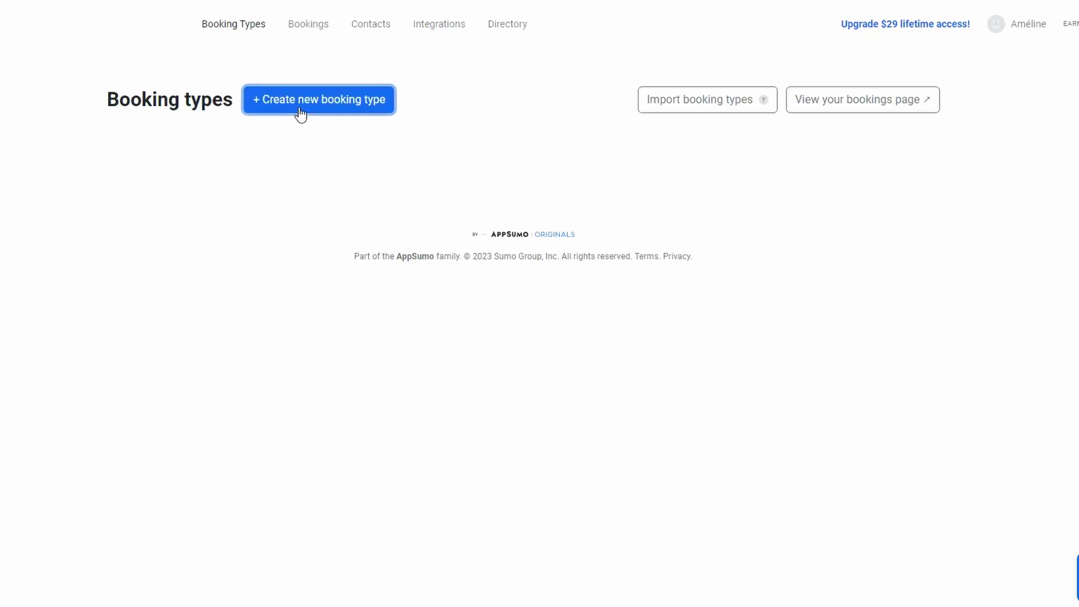
click(303, 178)
text(appel decouverte)
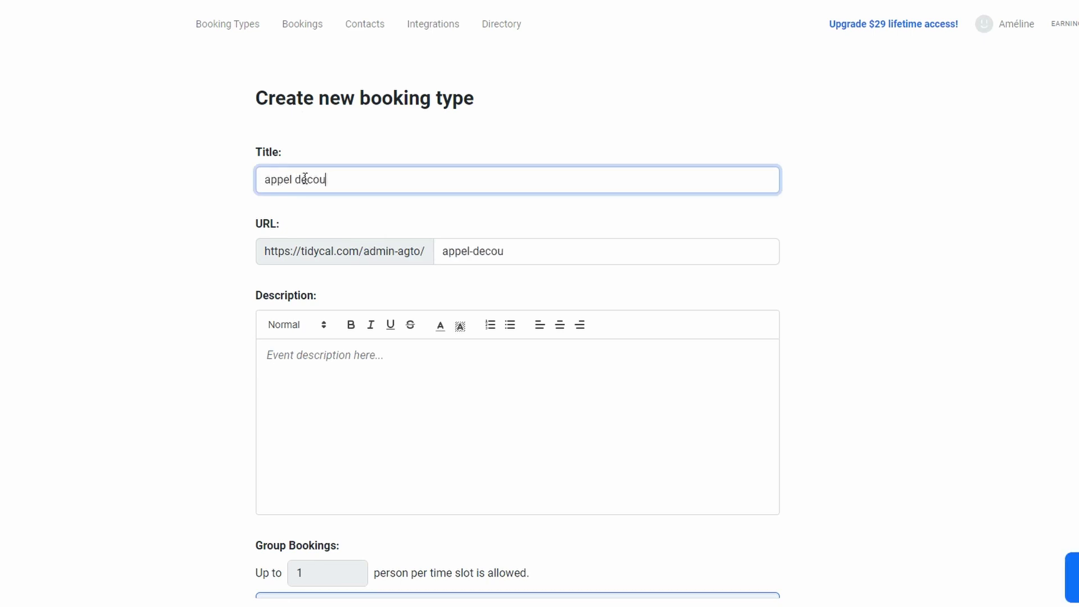
click(570, 257)
text(-123)
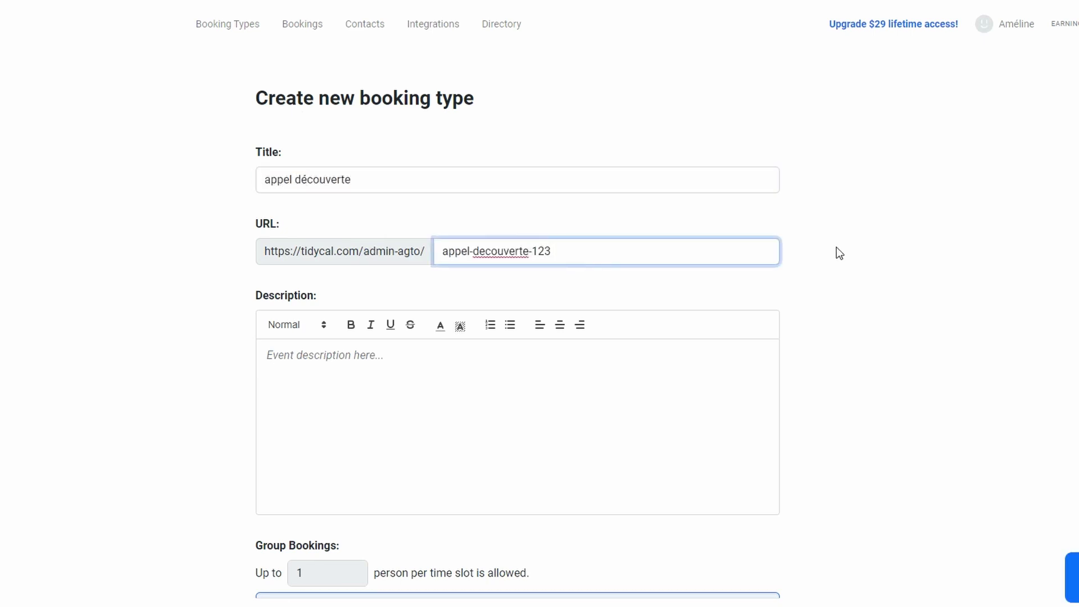
click(836, 249)
Write the booking type's description, beginning with "Réserve ton appel".
click(367, 357)
text(R)
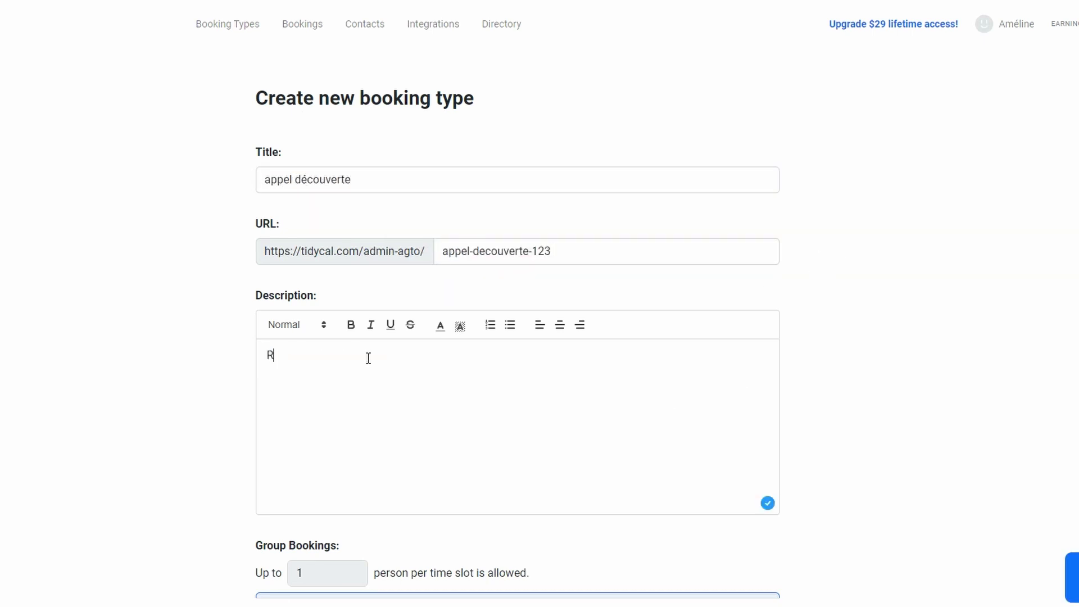
text(éserve ton appel déc)
Set the meeting location to online video conference with the static link whereby.com/123.
scroll(824, 493, down, 10)
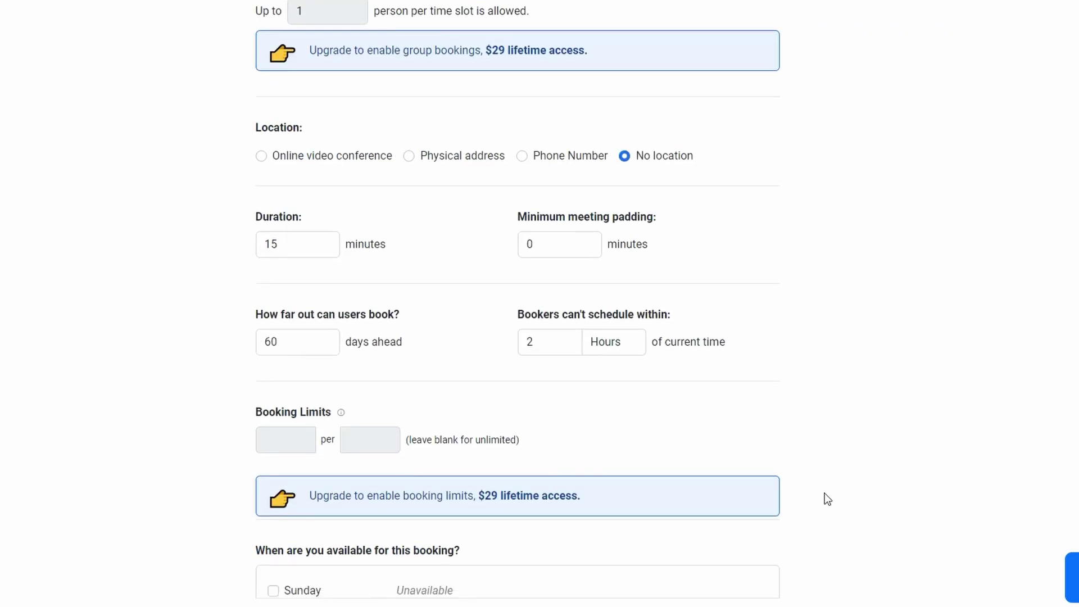
click(559, 159)
click(409, 156)
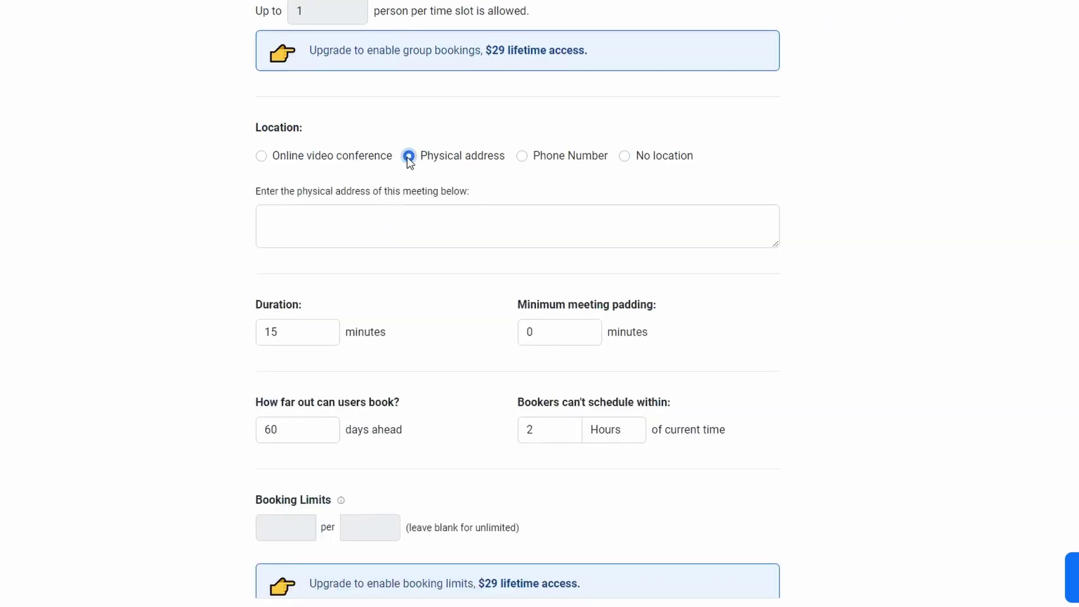
click(297, 156)
click(302, 227)
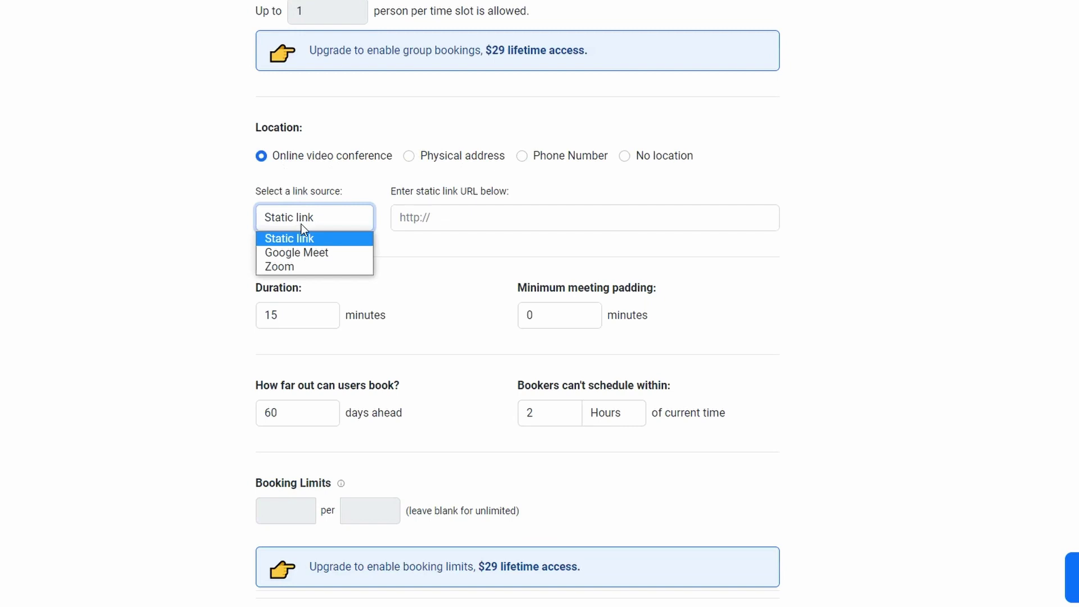
click(314, 238)
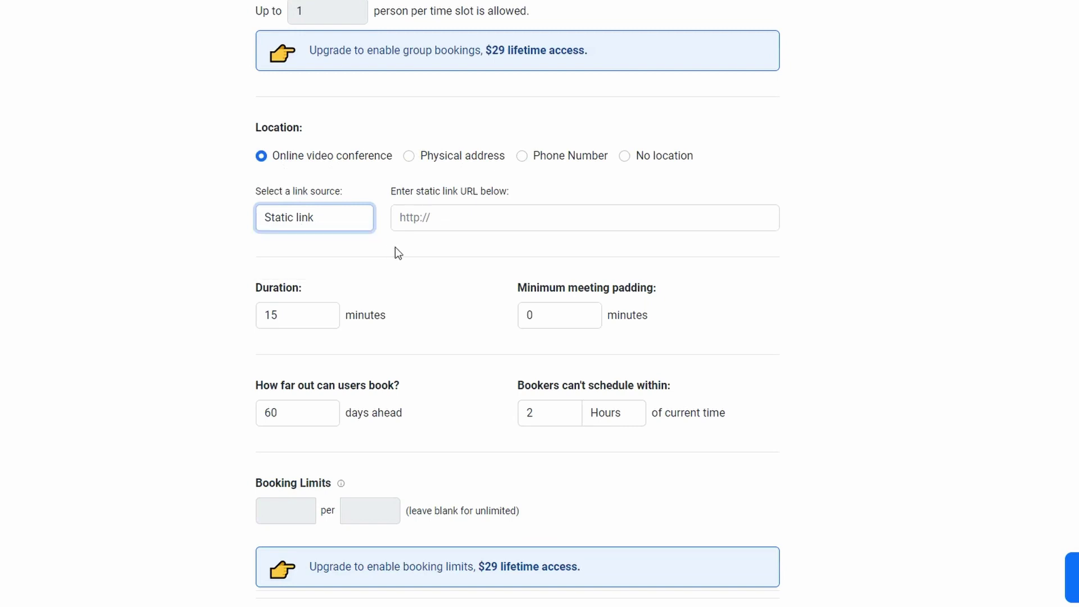
click(440, 220)
text(wh)
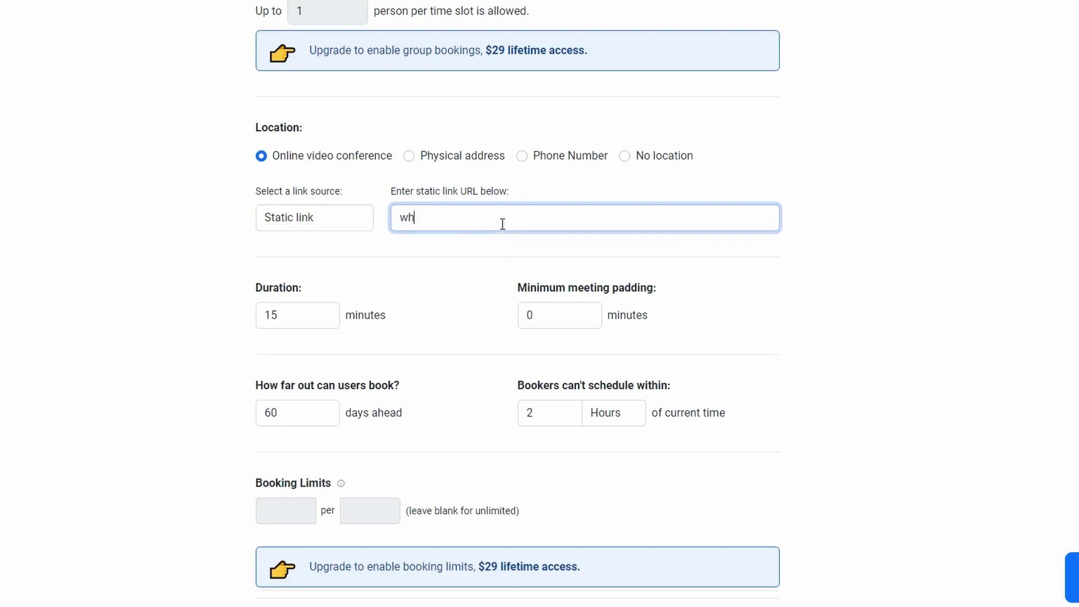
text(ereby.com/123)
click(850, 236)
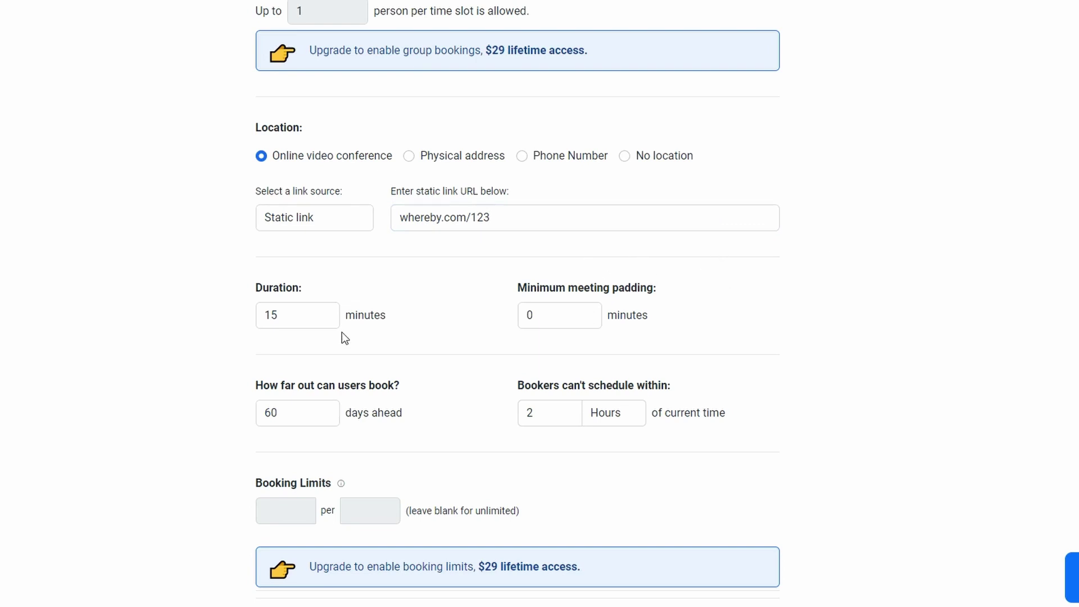
Set the booking duration to 45 minutes and the minimum meeting padding to 15 minutes.
drag(304, 315, 205, 315)
text(45)
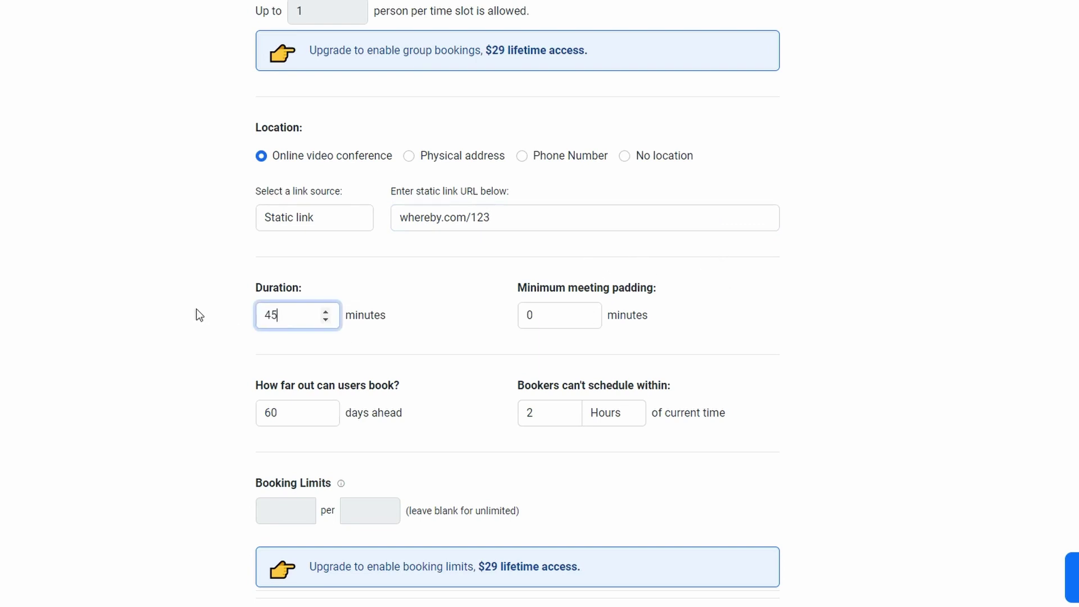
click(578, 322)
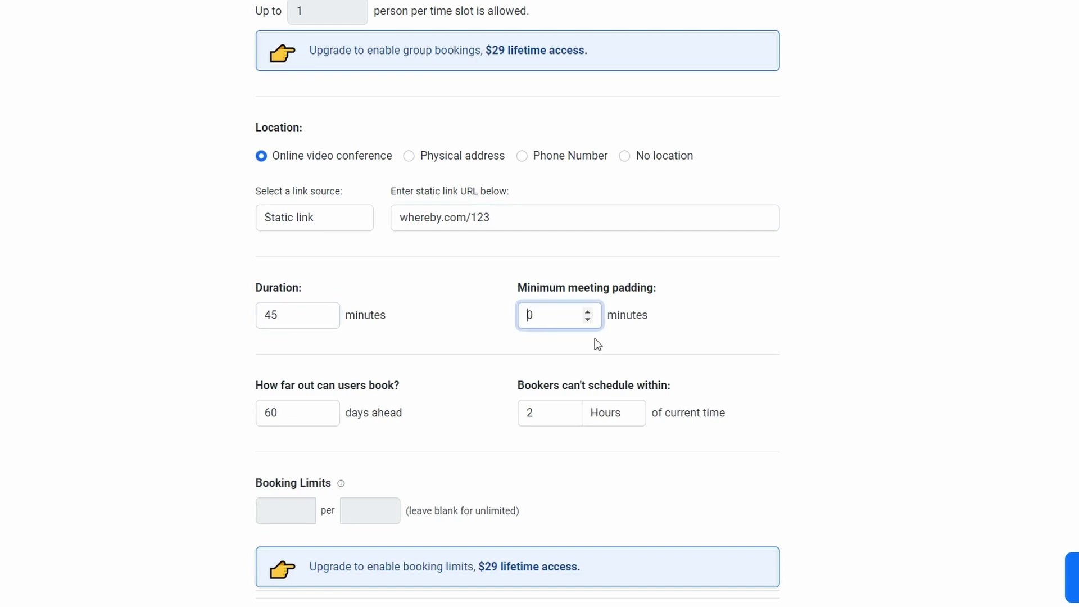
key(BackSpace)
text(15)
click(432, 362)
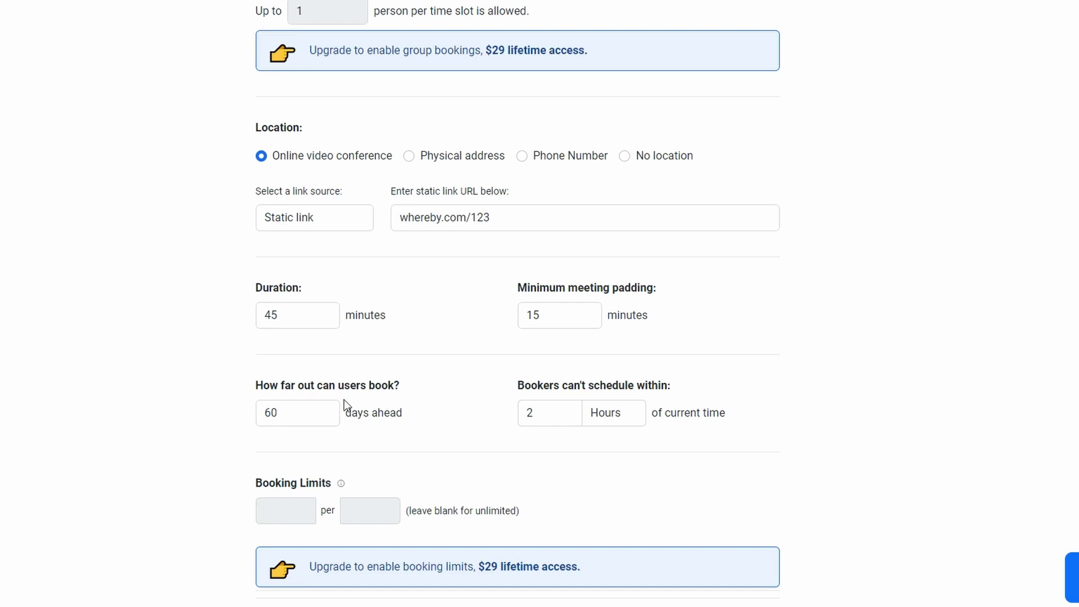
Change the number of hours from the current time within which bookers can't schedule.
click(555, 414)
text(4)
click(737, 400)
Make Wednesday unavailable and set Monday's availability to 9:00 - 15:00.
scroll(737, 400, down, 9)
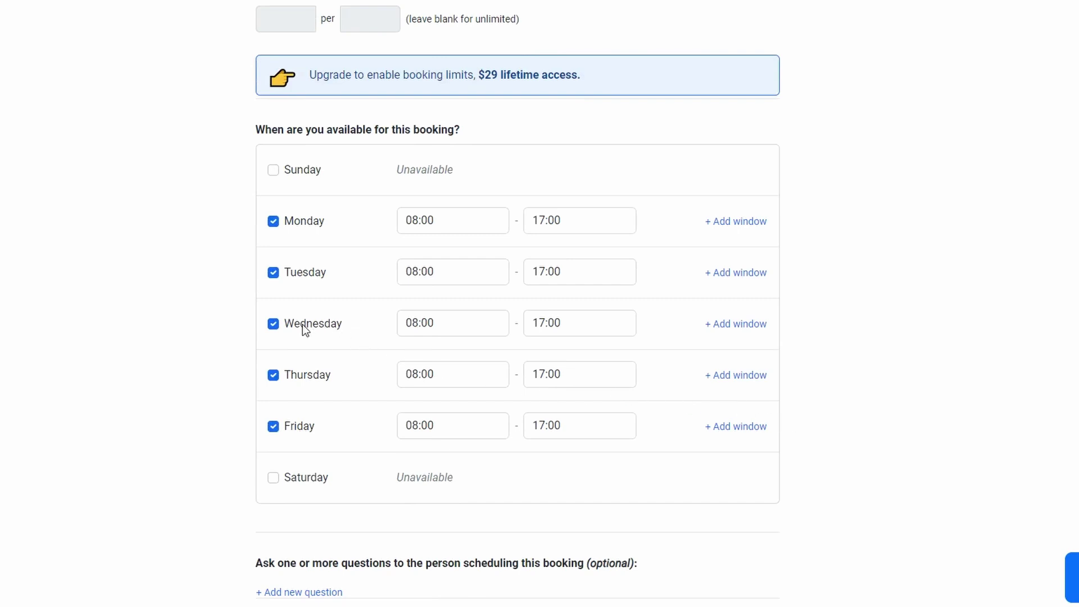
click(274, 325)
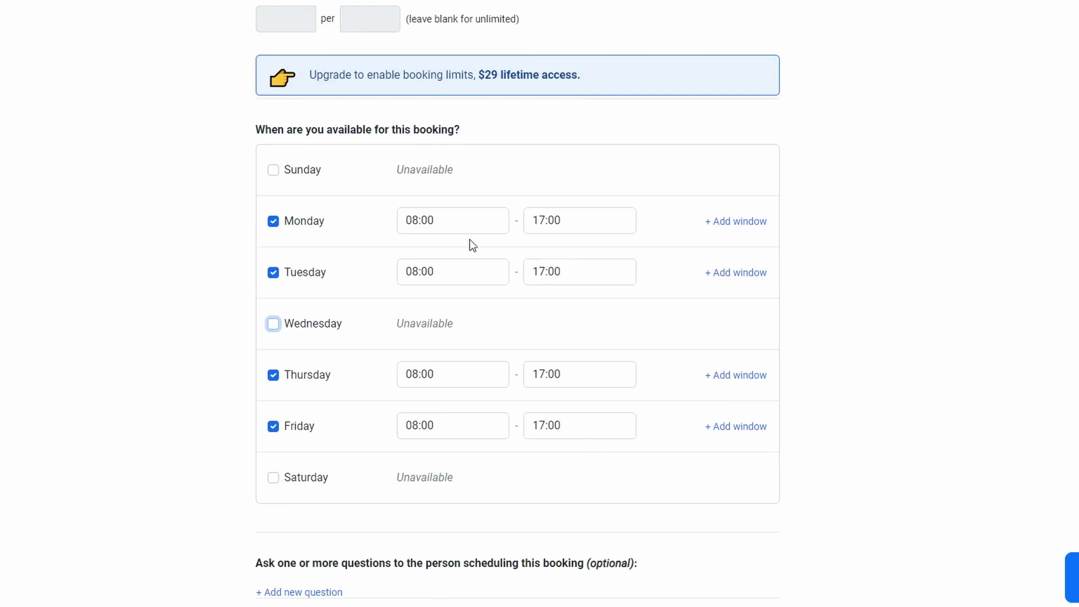
click(412, 220)
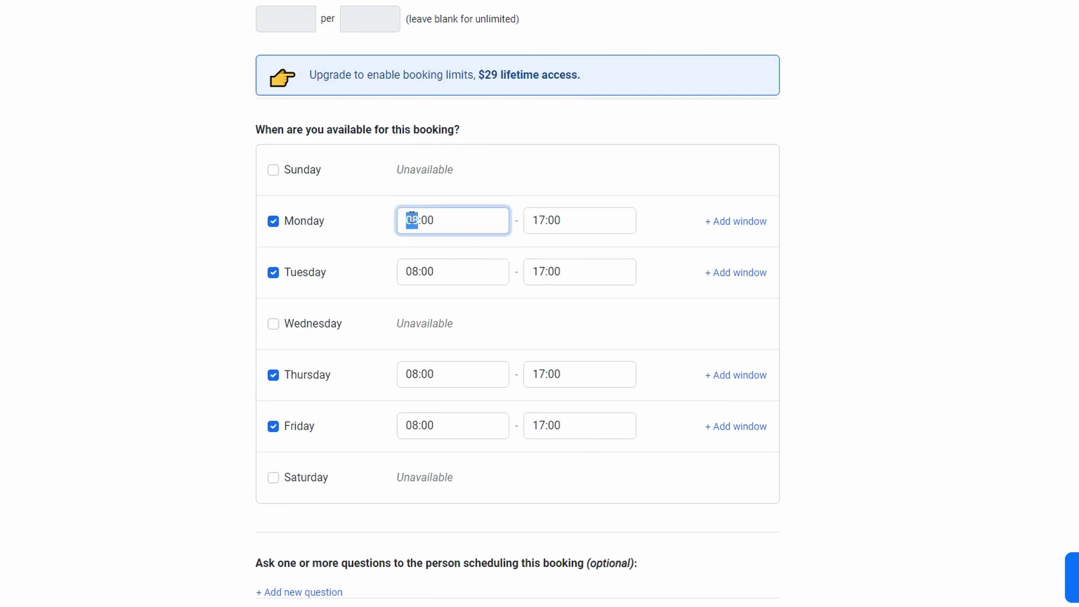
text(9)
click(538, 219)
text(15)
click(754, 253)
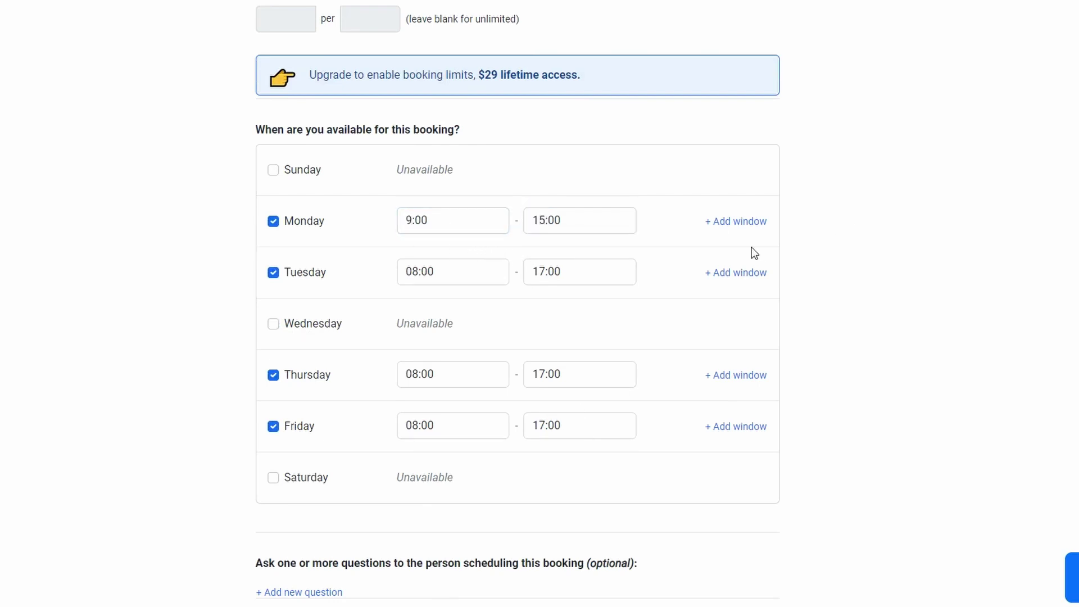
End Tuesday's first availability window at 12:00 and add a second window starting at 14:00.
click(530, 271)
text(12)
click(769, 285)
click(736, 272)
click(402, 308)
text(14:00)
click(868, 318)
Add the booking question "Souhaites-tu recevoir le replay ?" with answer type Radio and the answers "Oui" and "Non".
scroll(868, 318, down, 10)
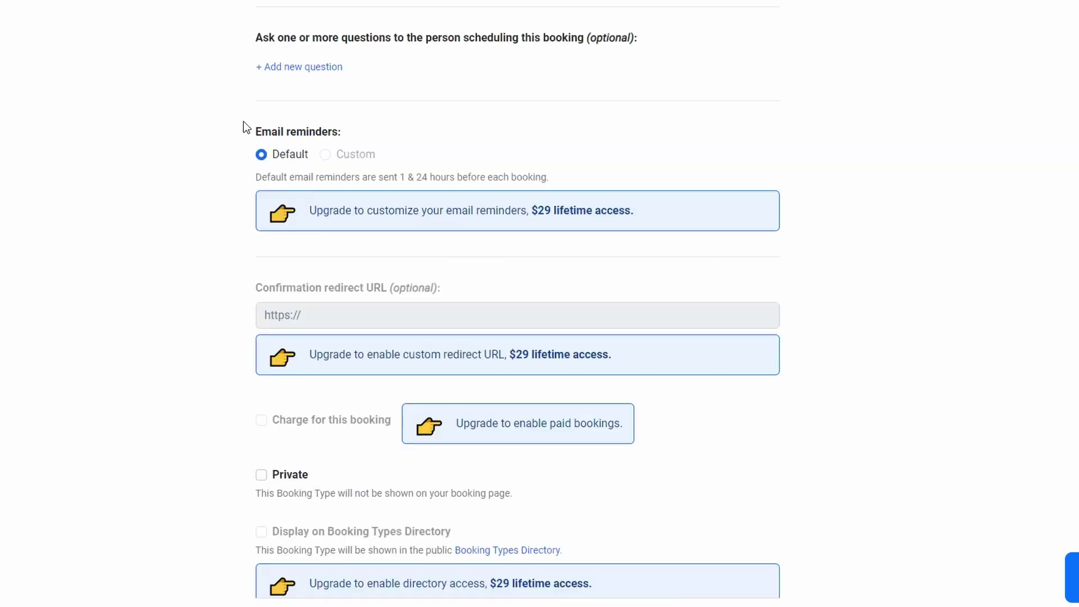
click(289, 72)
text(Souhaites-tu recevoir le replay ?)
click(437, 174)
click(429, 227)
text(Oui)
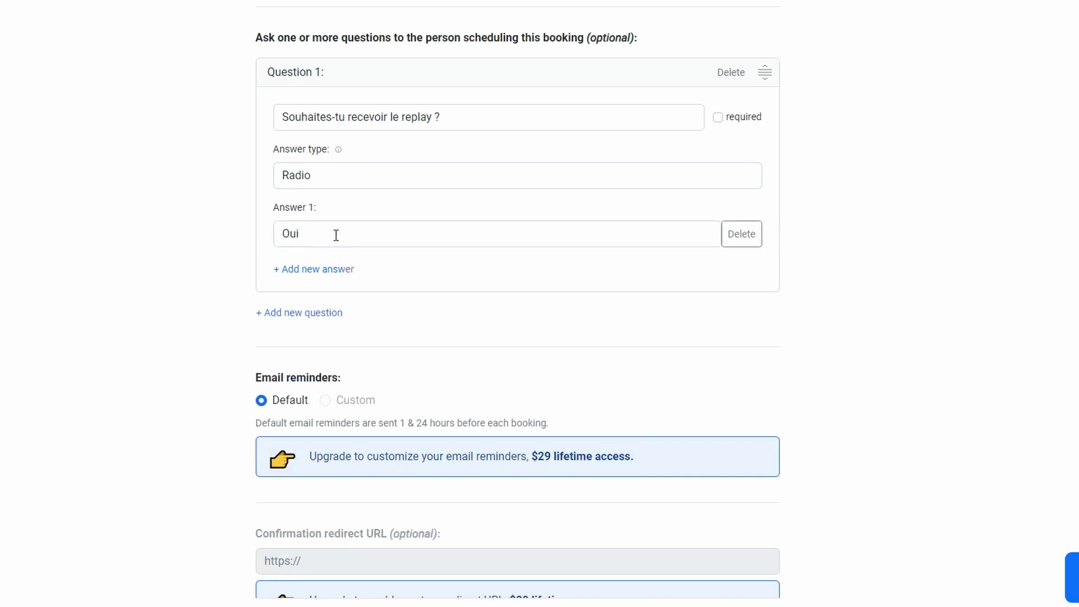
click(314, 269)
click(303, 292)
text(Non)
Add a second question "Décris-moi ton problème" with answer type Long text, and mark both booking questions as required.
click(281, 371)
text(Décris-moi ton problème)
click(341, 478)
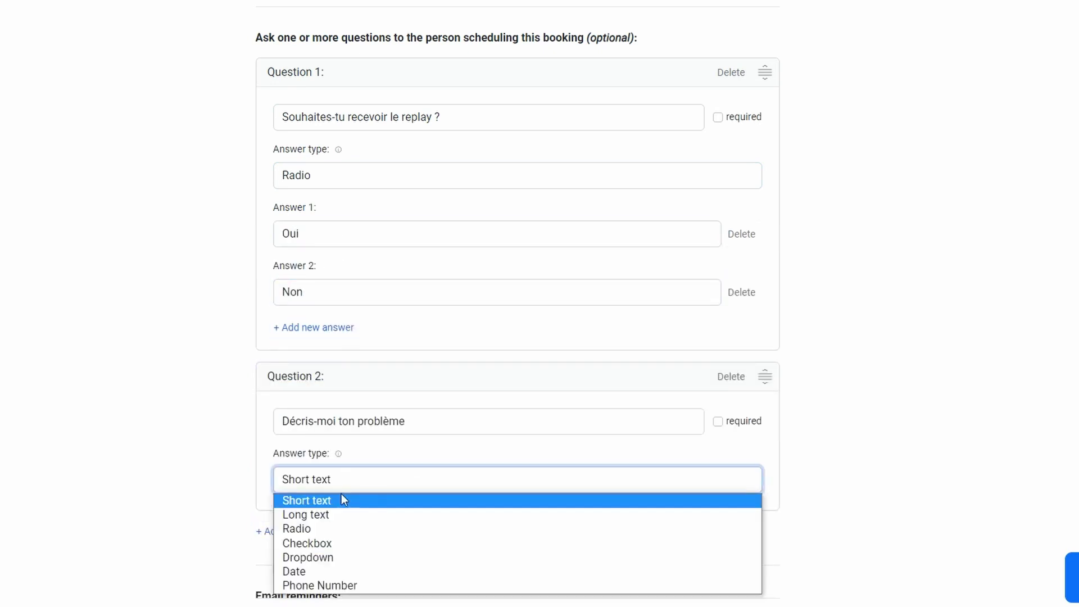
click(342, 514)
click(747, 429)
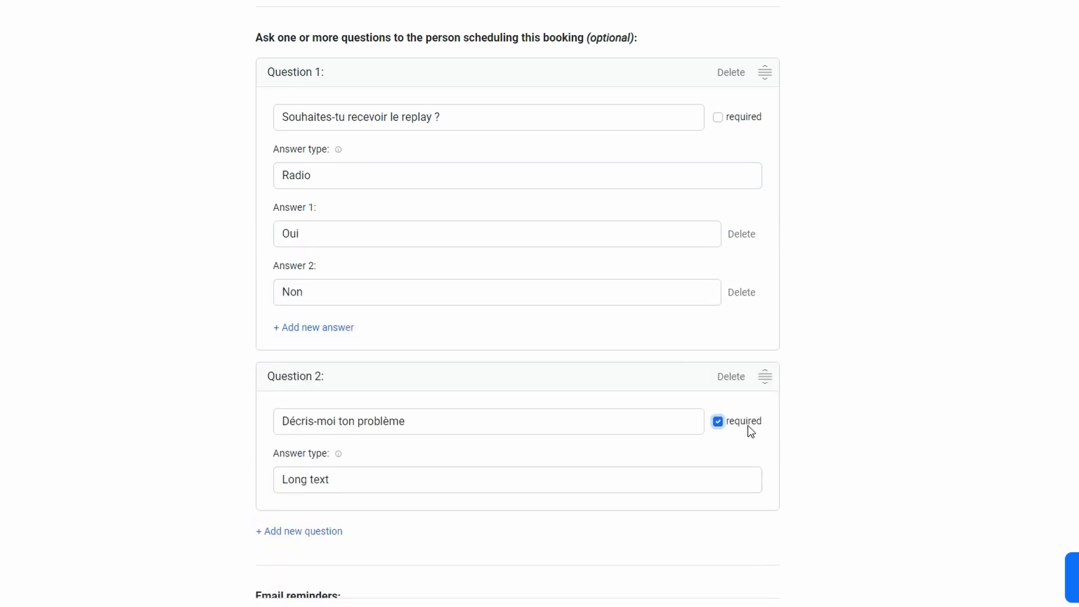
click(734, 119)
Check the remaining options and available categories, leave the category empty, and create the booking type.
scroll(292, 334, down, 10)
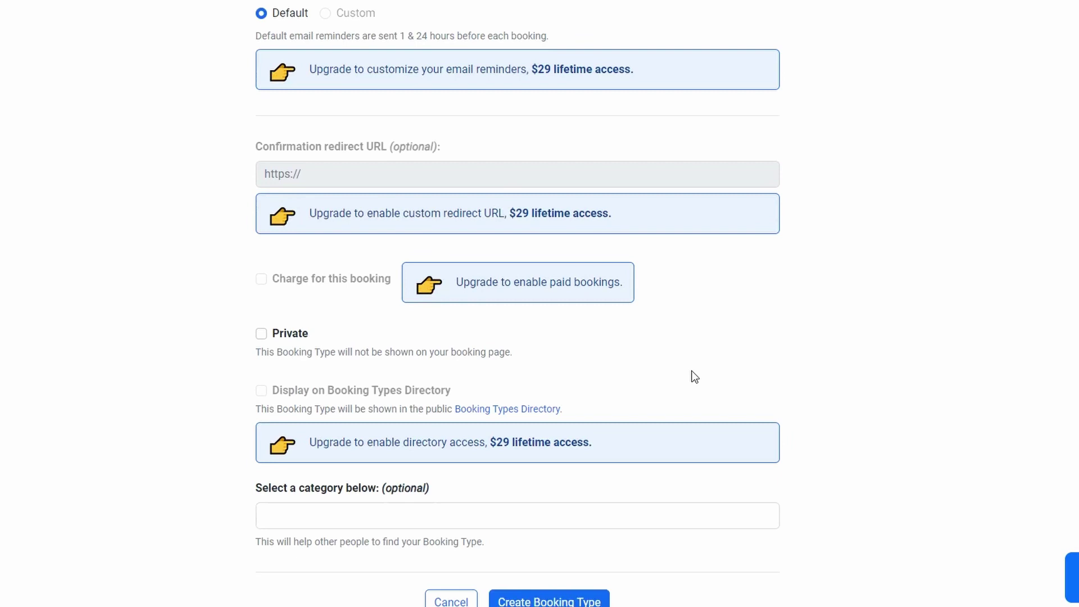
scroll(695, 377, down, 2)
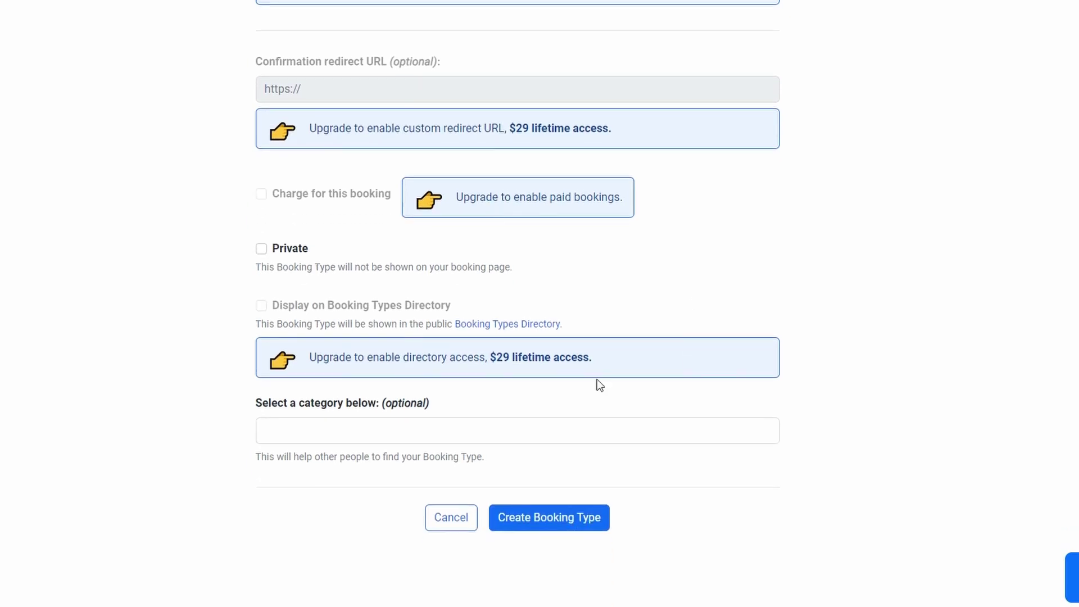
click(500, 430)
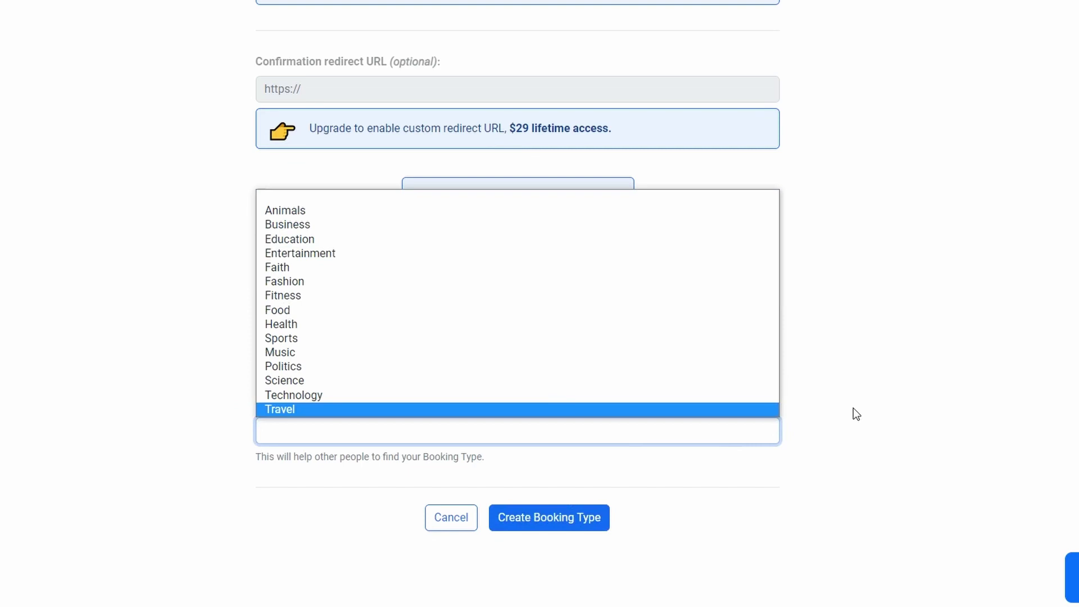
click(668, 526)
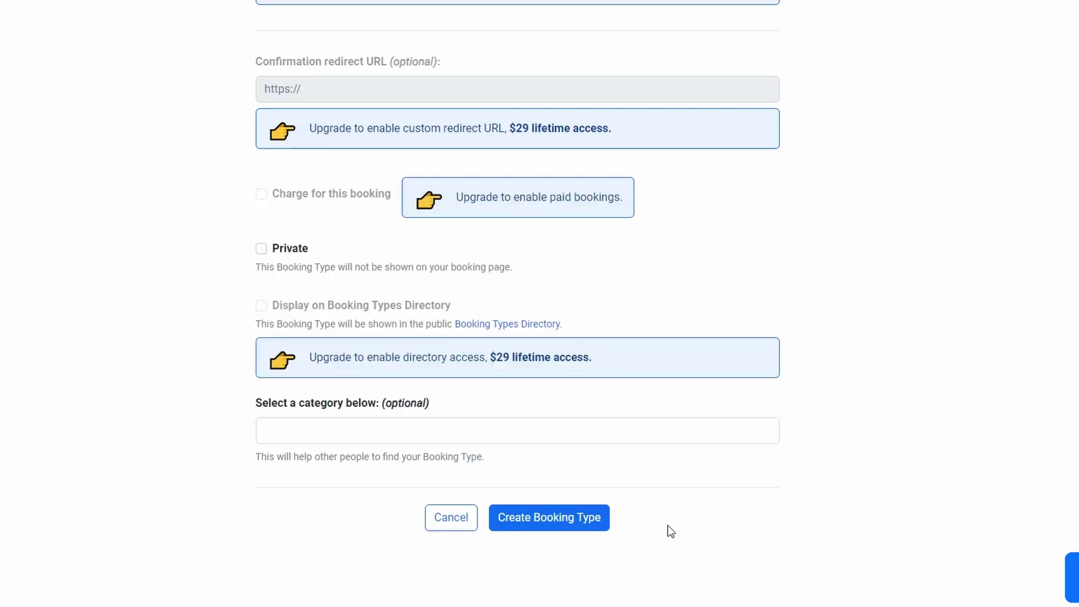
scroll(669, 526, up, 1)
scroll(657, 520, down, 1)
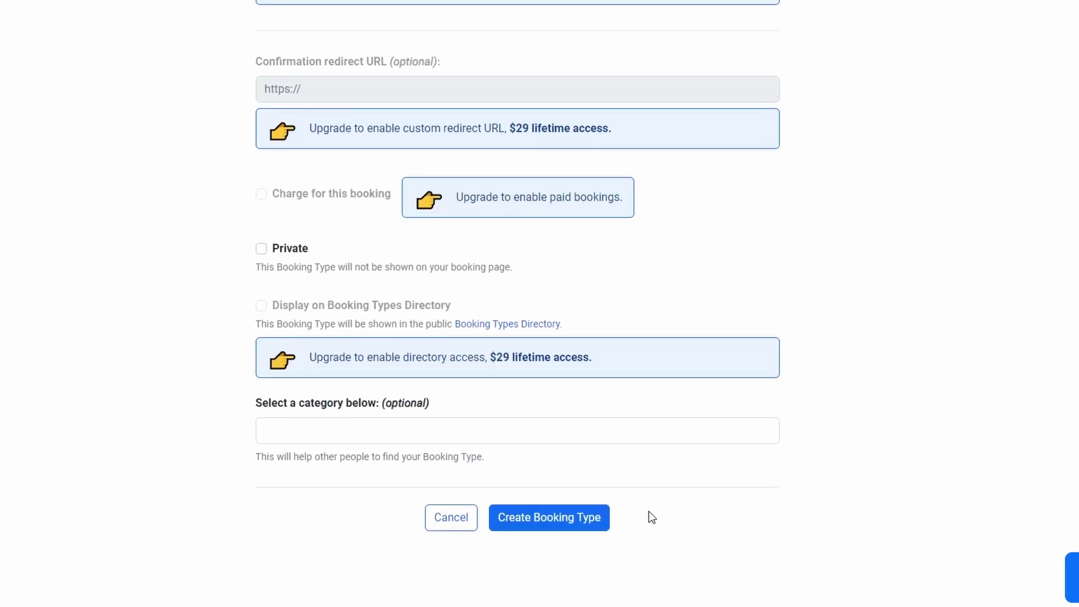
click(601, 520)
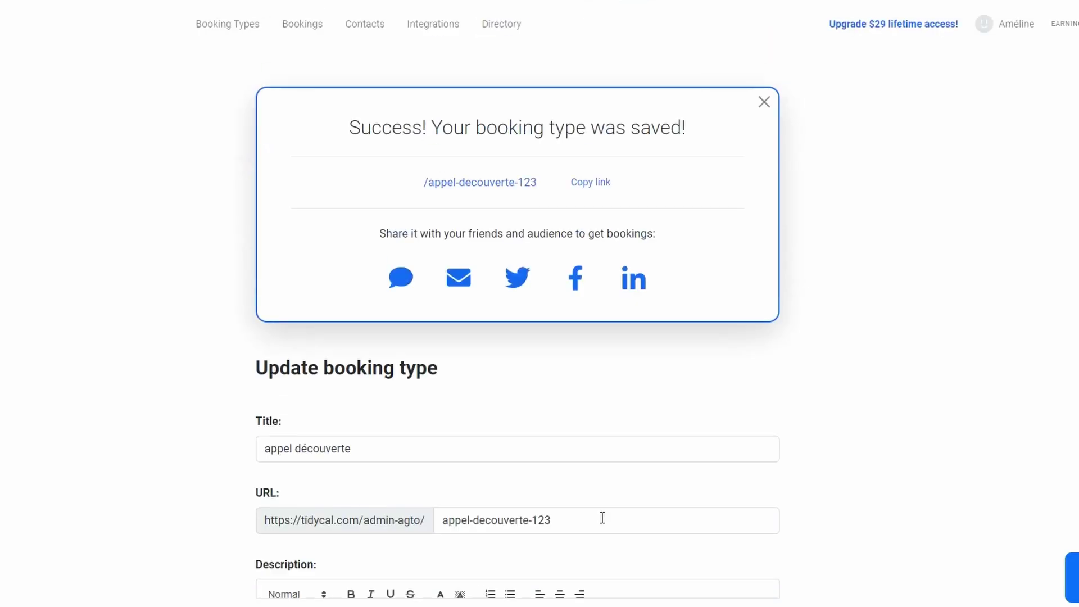
Copy the new booking type's link and return to the booking types list.
click(599, 186)
click(766, 103)
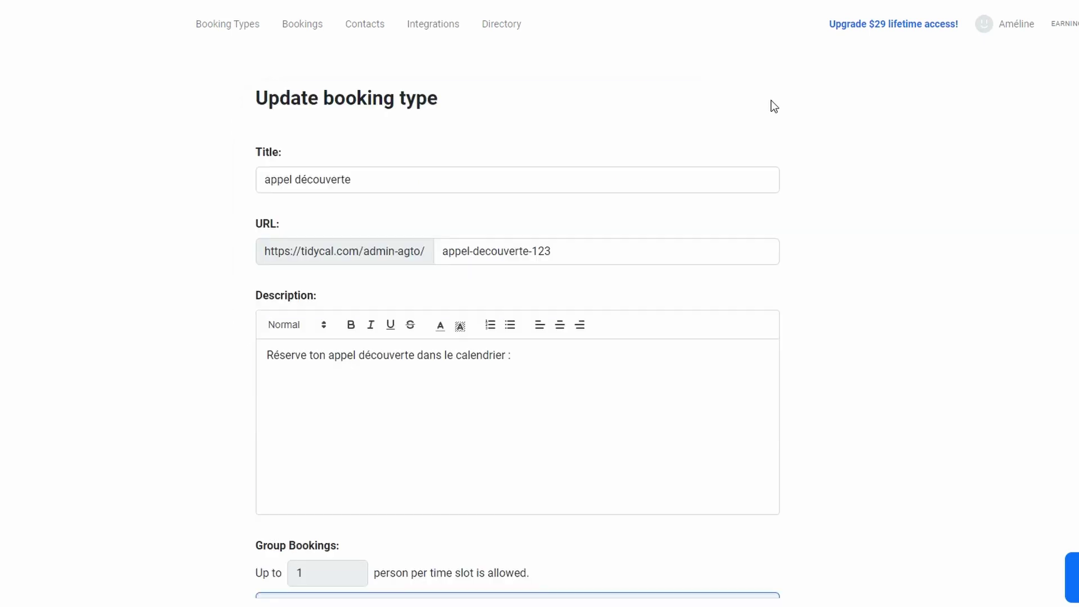
click(237, 25)
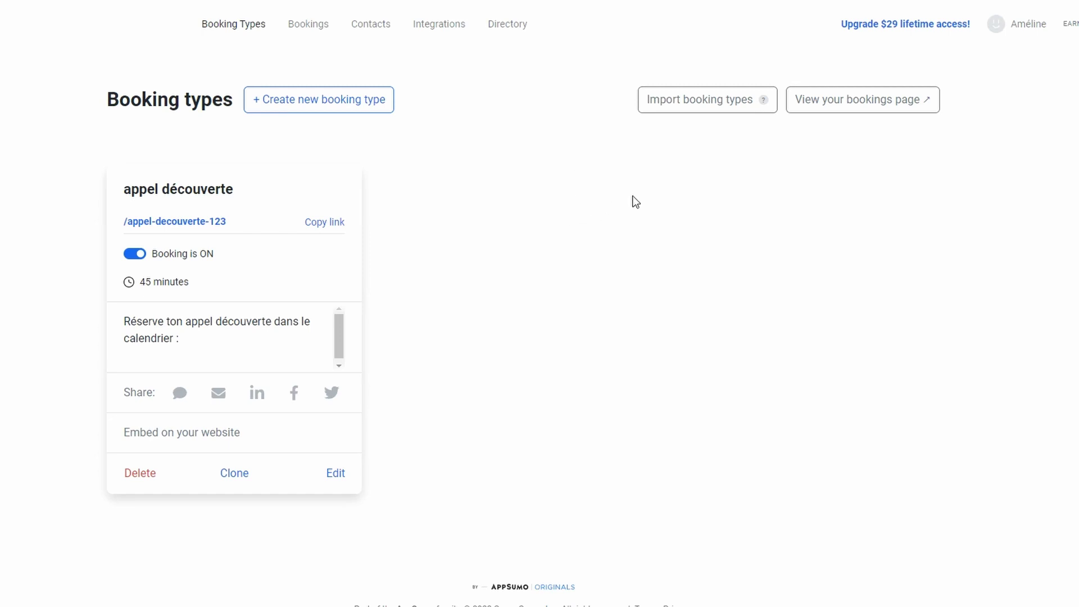
Get the website embed code of the "appel découverte" booking type and paste it into the HTML code widget in the Elementor page editor.
click(230, 433)
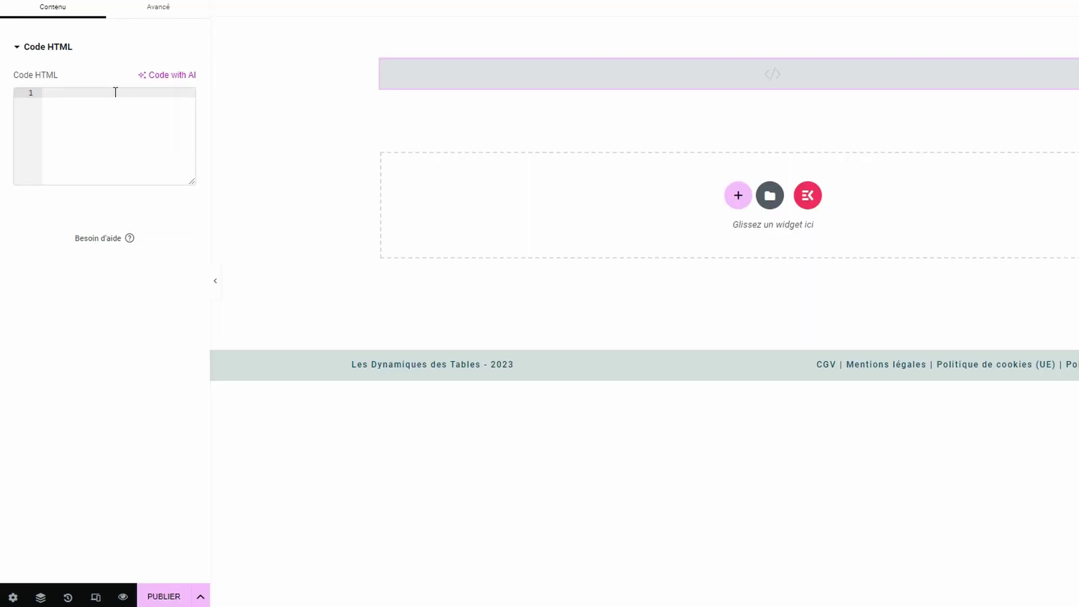
key(ctrl+v)
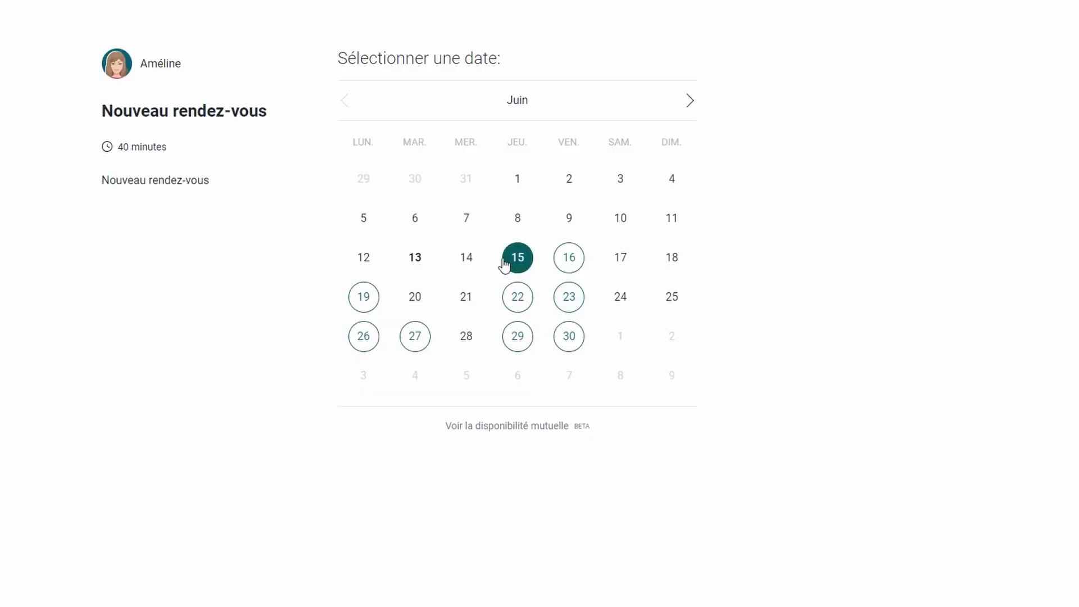
On the "Nouveau rendez-vous" booking page, book the June 15 slot at 11:00.
click(523, 260)
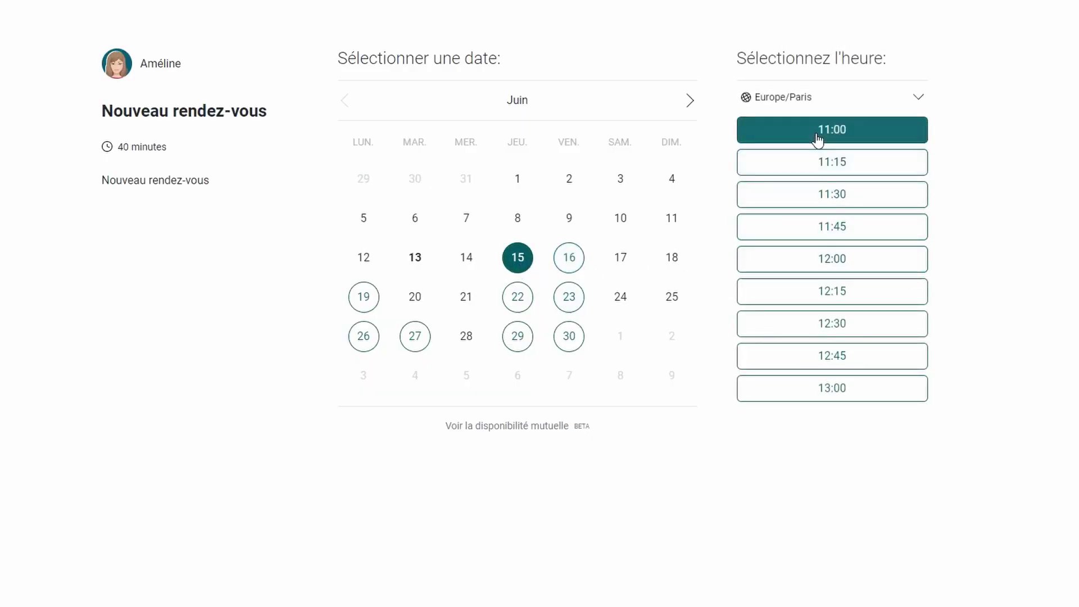
click(819, 135)
click(550, 321)
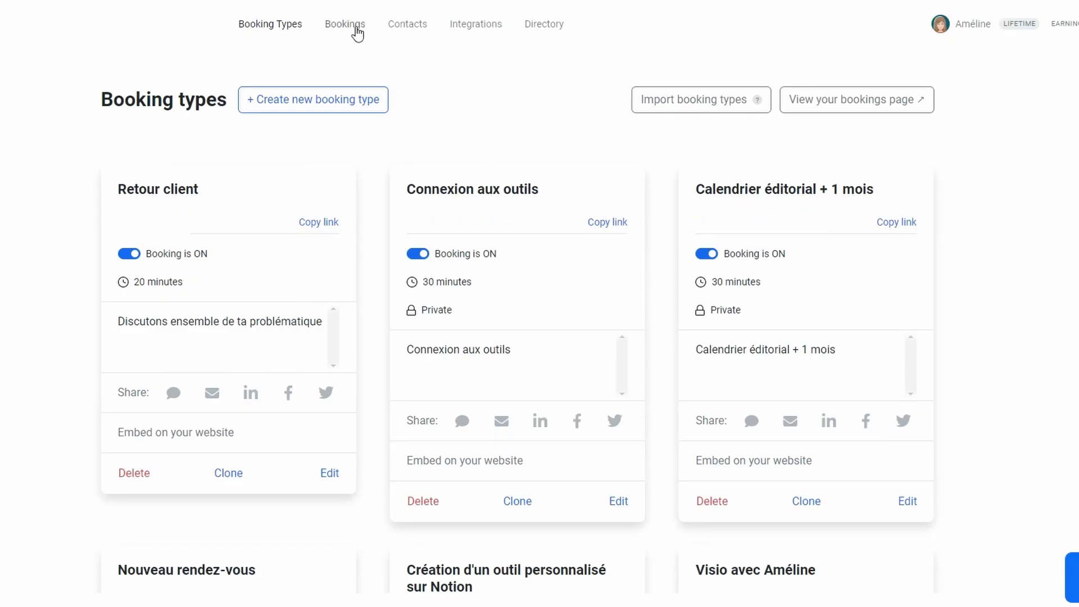
Review the account's upcoming bookings and its contacts list.
click(356, 29)
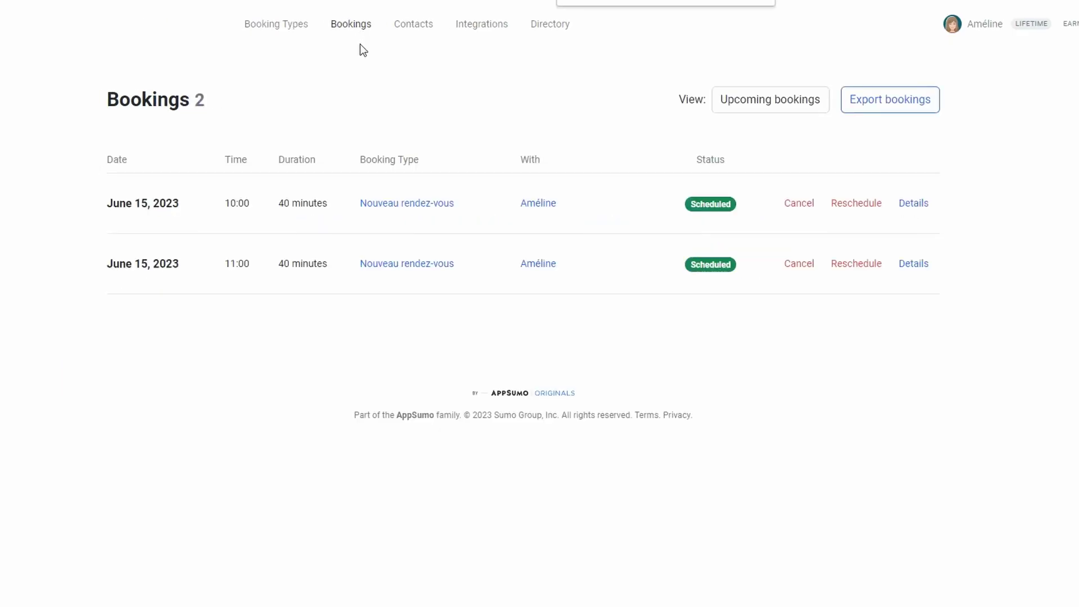
click(414, 28)
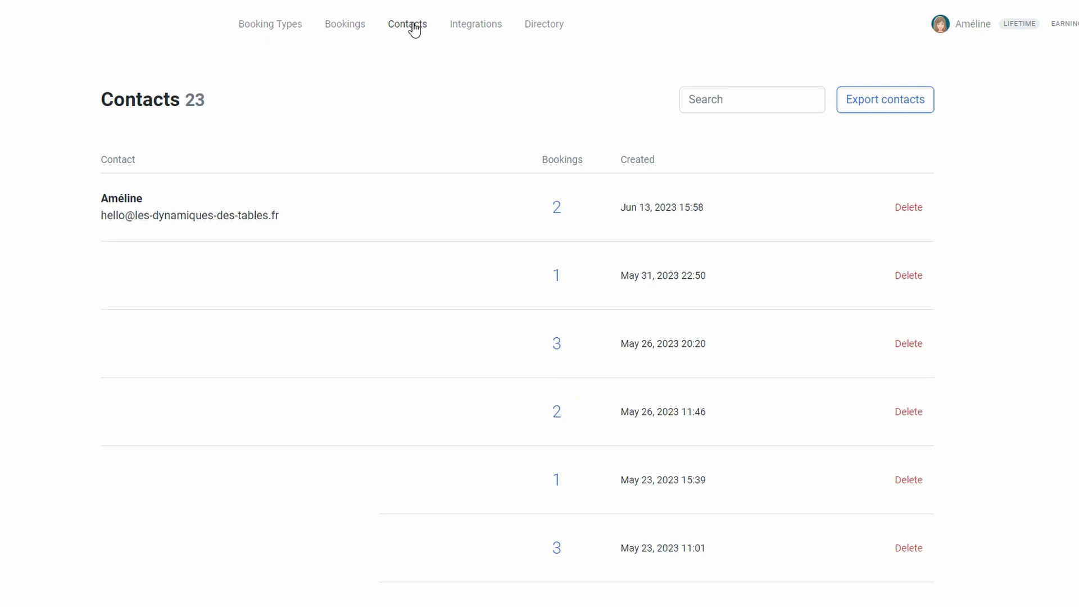